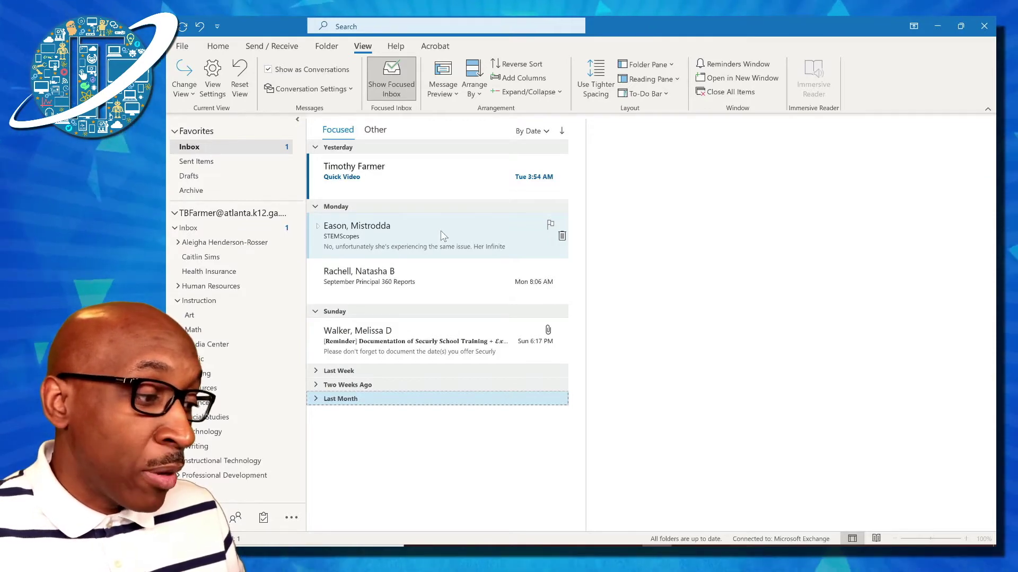
- Tag Monday's STEMScopes email with the Green Category
right_click(436, 229)
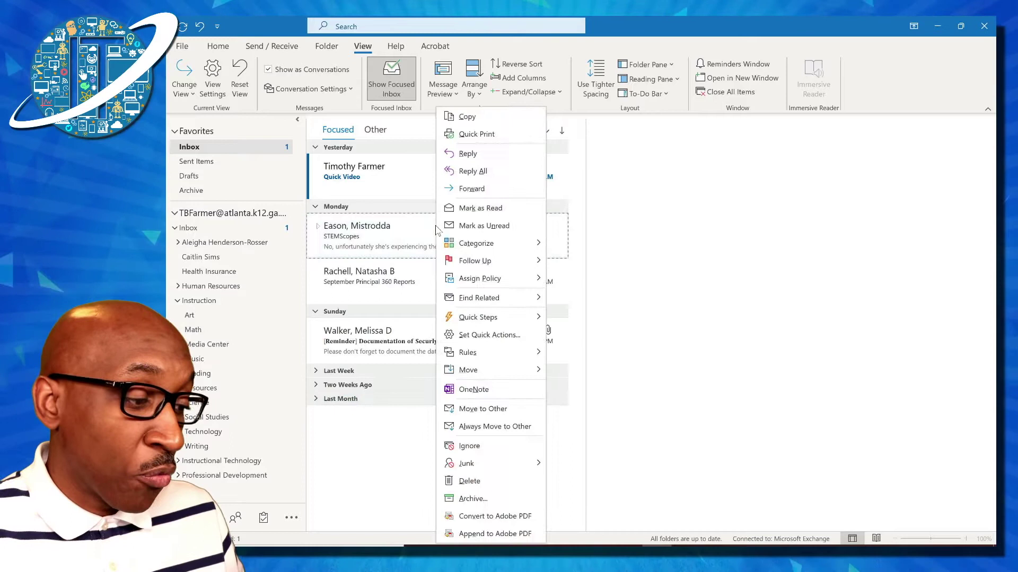
mouse_move(517, 243)
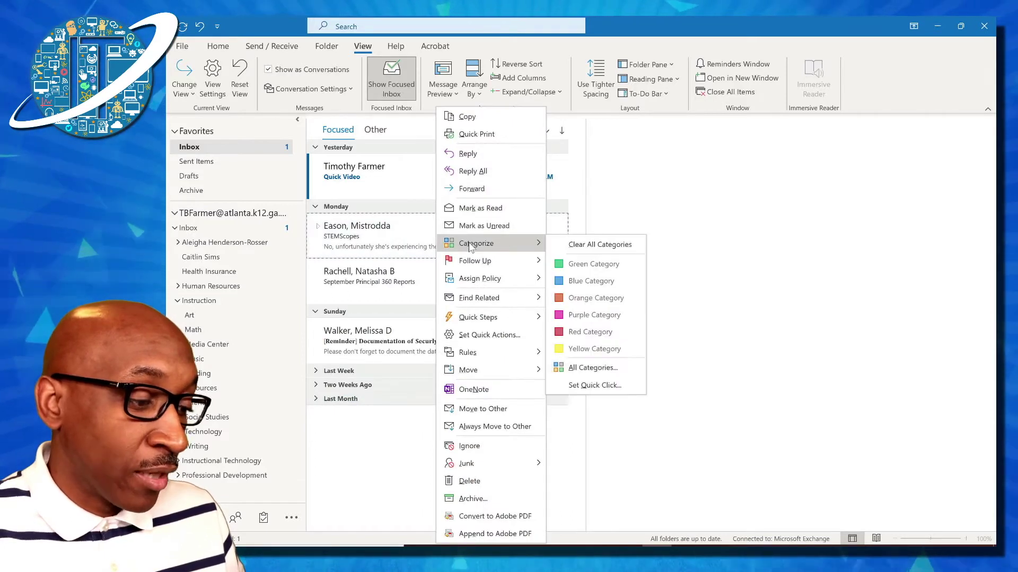
click(575, 267)
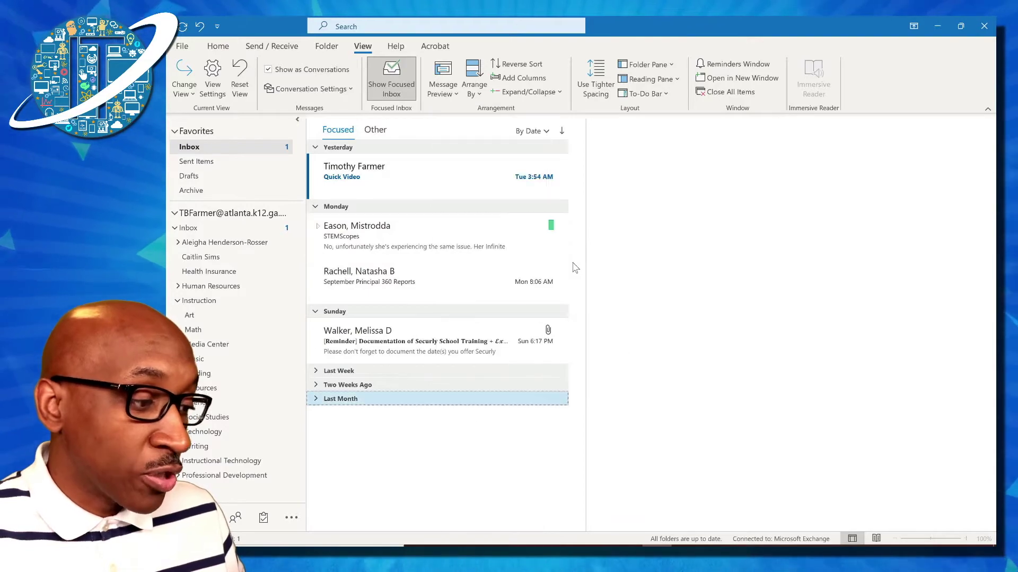
- Open the Set Quick Click category setting and cancel it without changes
right_click(469, 236)
mouse_move(501, 248)
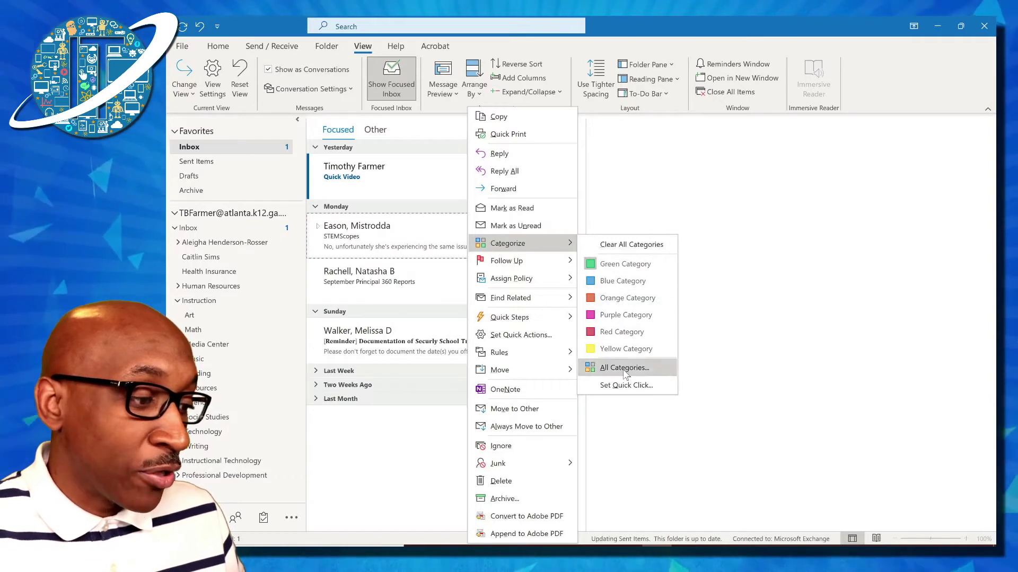
click(625, 386)
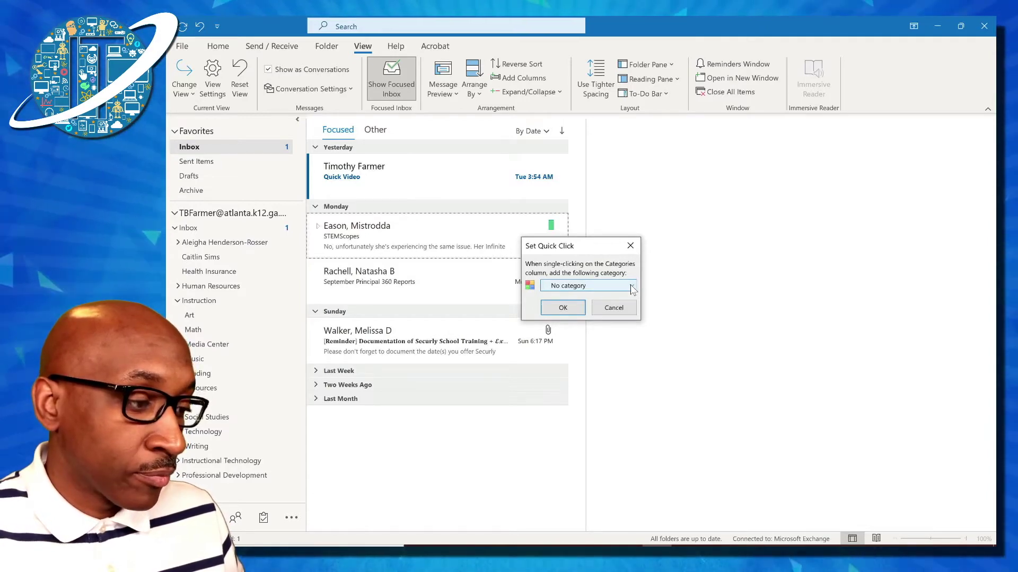
click(617, 309)
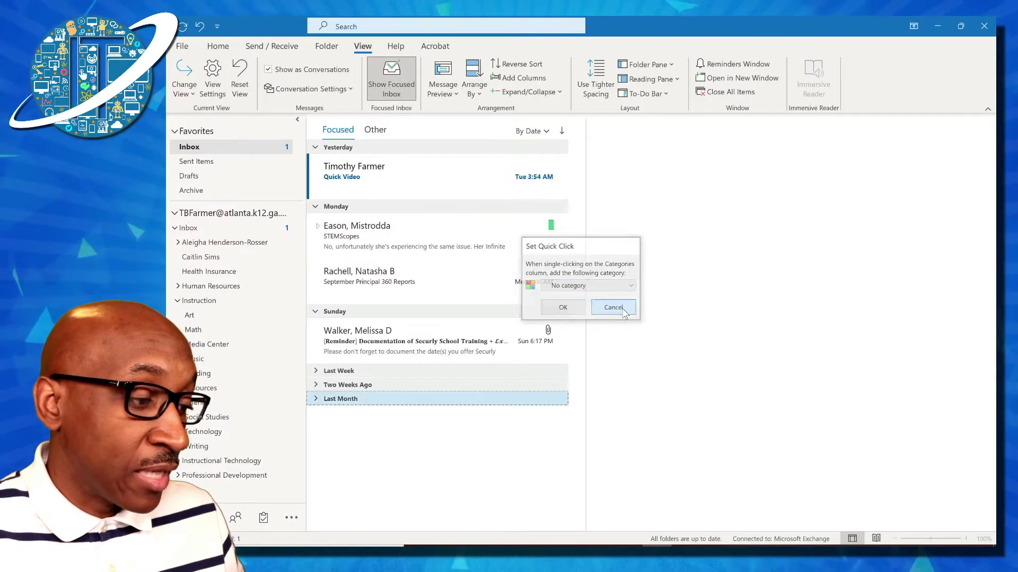
- Search the mailbox for category Green Category to list the tagged STEMScopes conversation
mouse_move(556, 250)
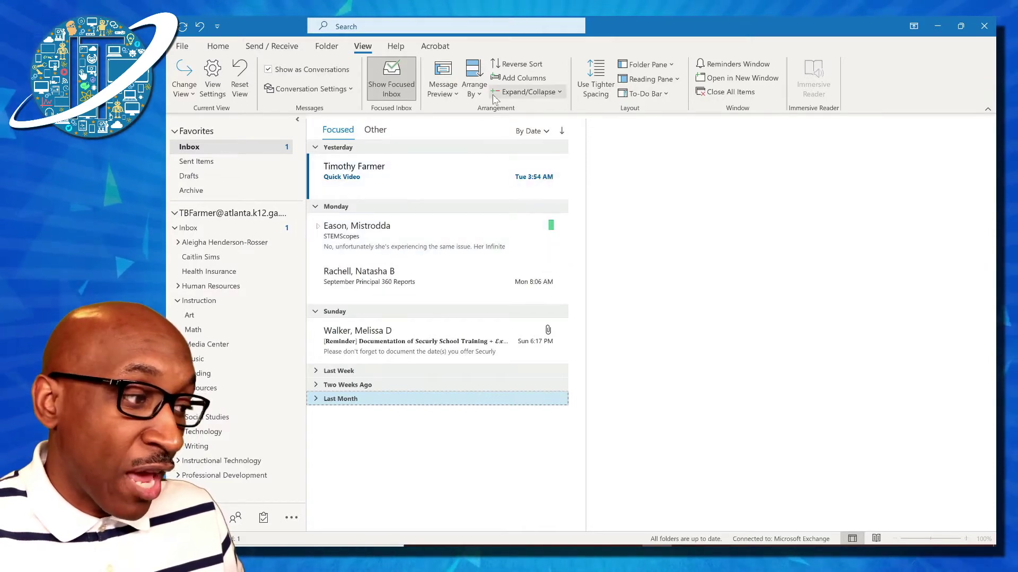
click(459, 27)
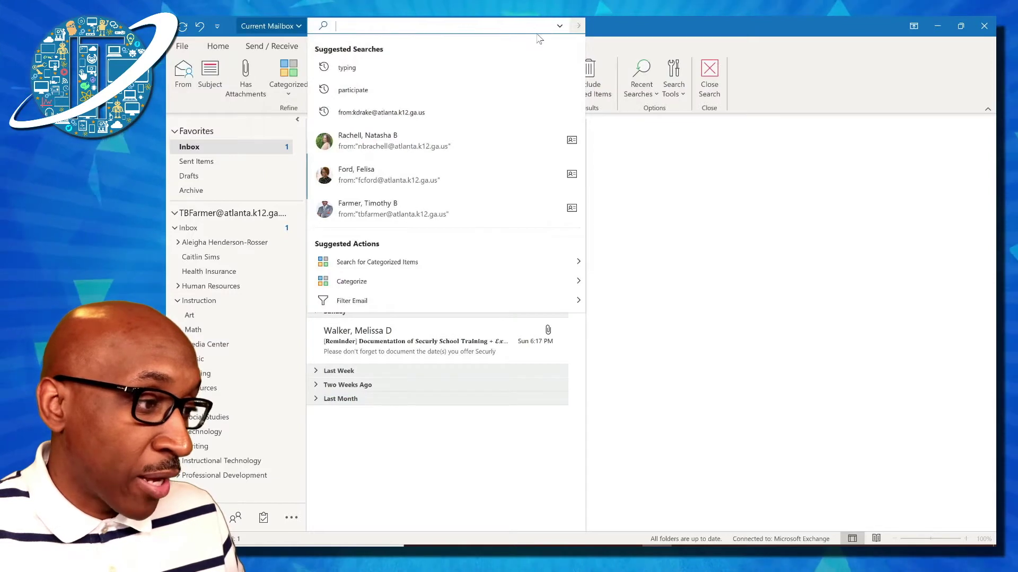
click(623, 31)
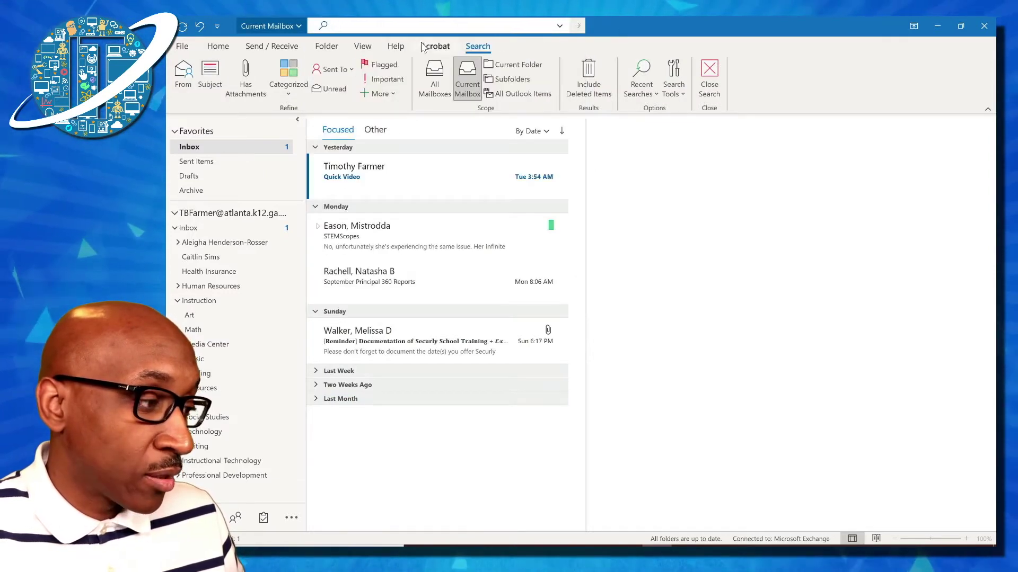
click(291, 93)
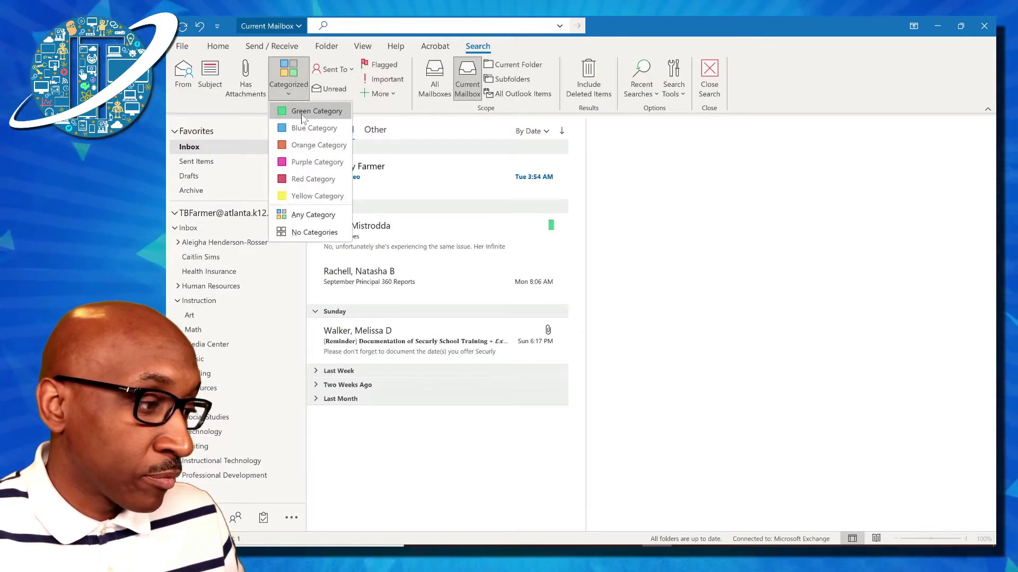
click(300, 113)
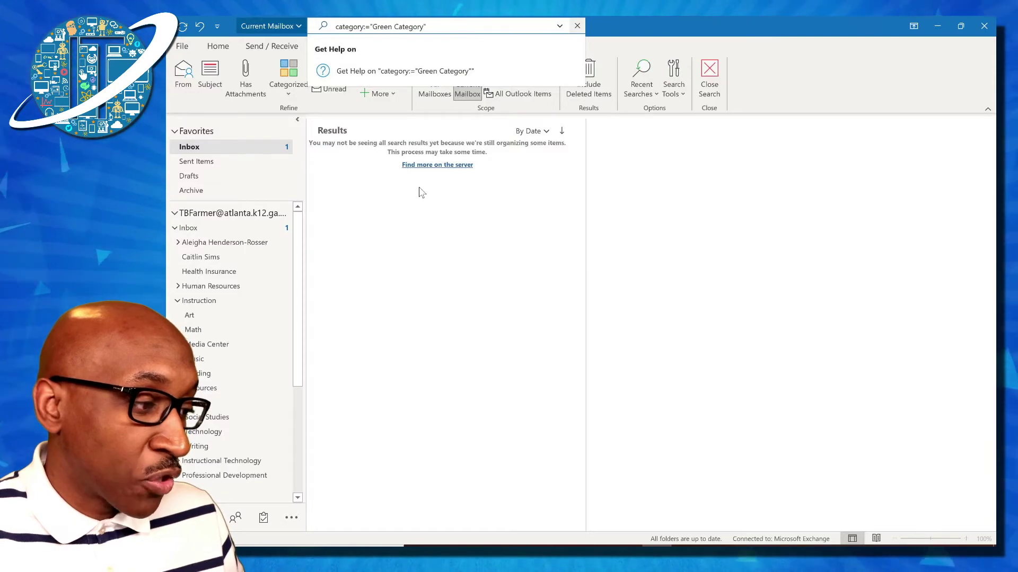
click(440, 166)
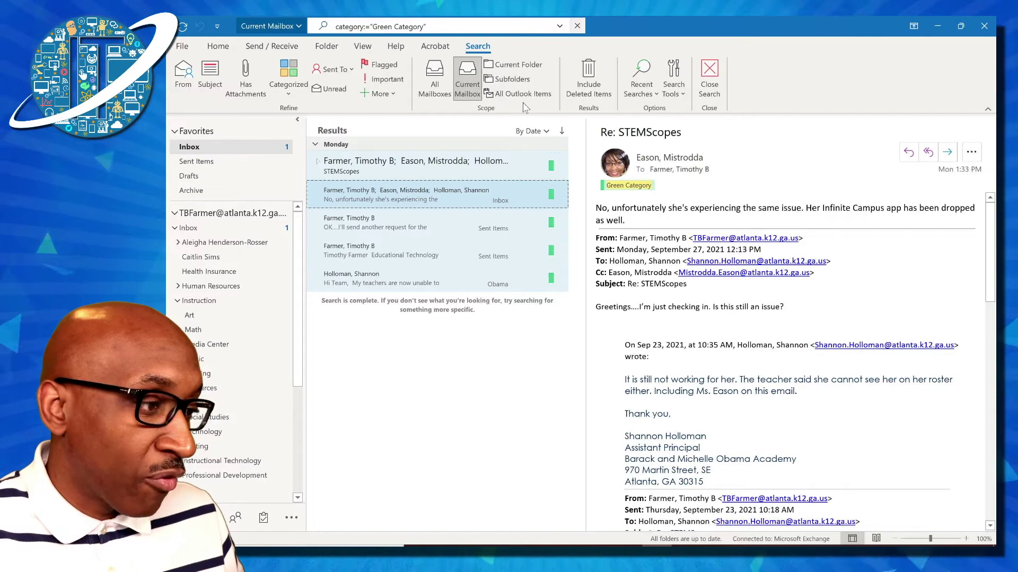
- Clear the category search and open the Advanced View Settings for the Compact view
click(576, 26)
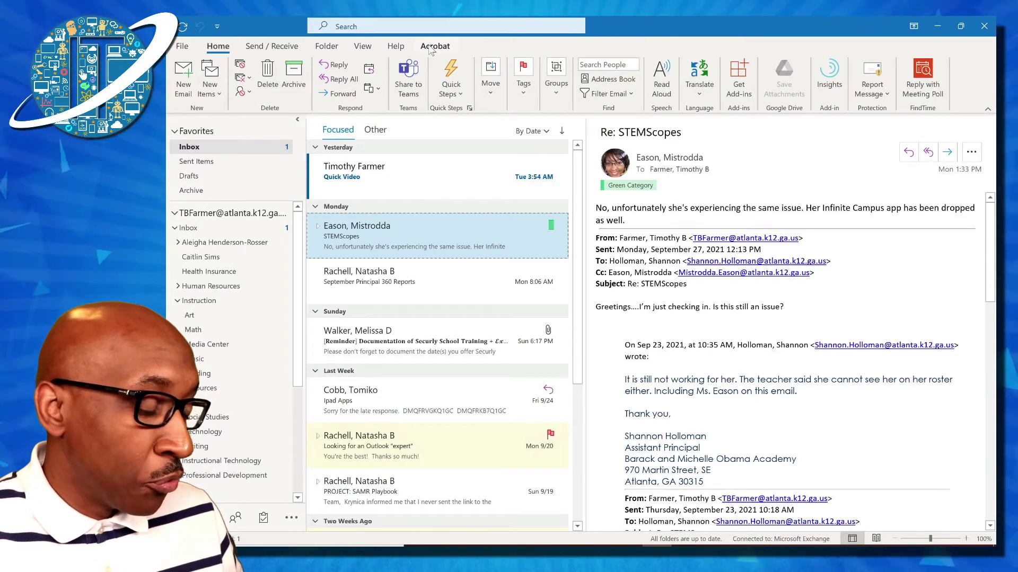
click(362, 48)
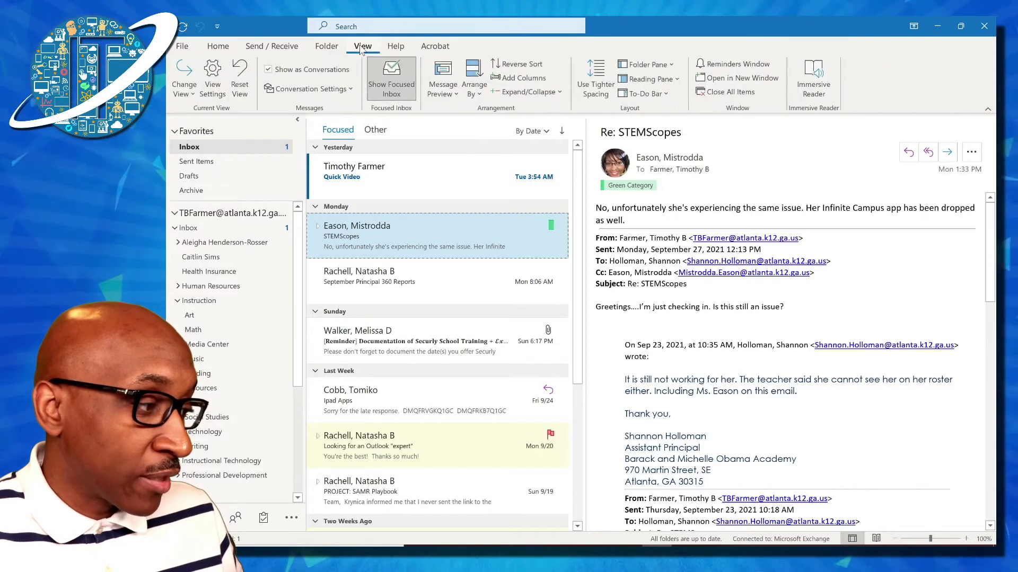
click(219, 84)
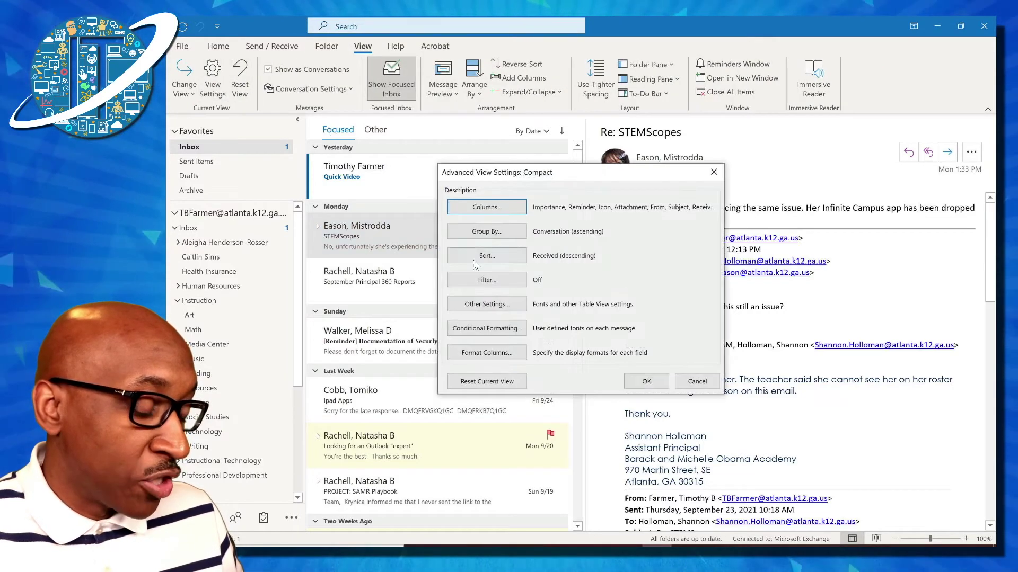
- Add a new conditional formatting rule and name it after the sender
click(487, 329)
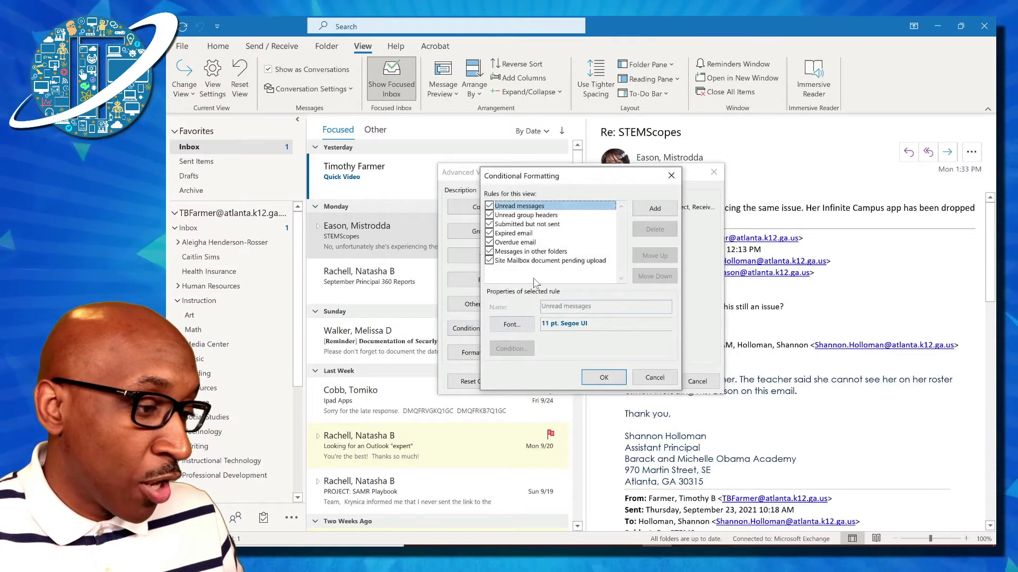
click(657, 210)
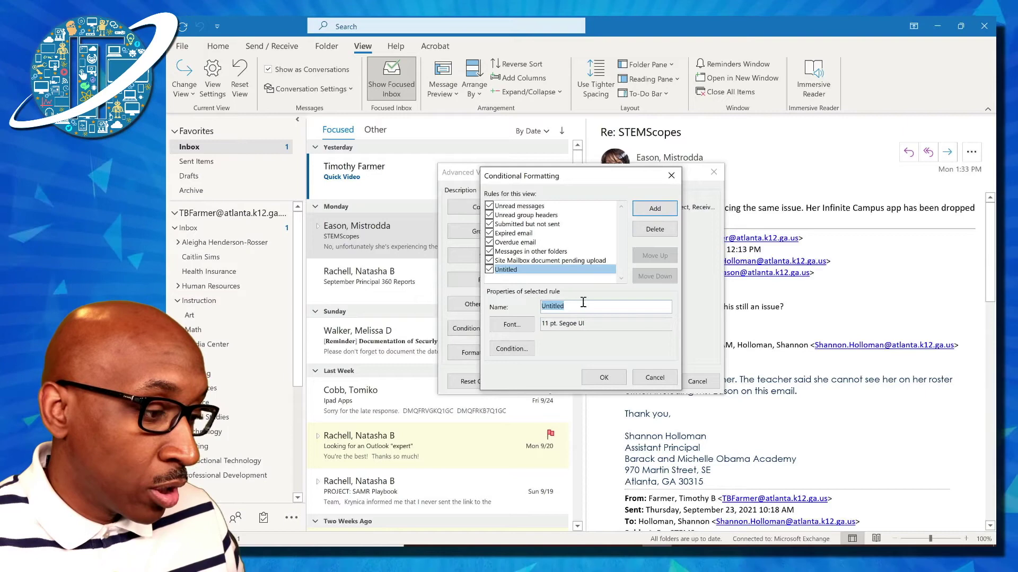
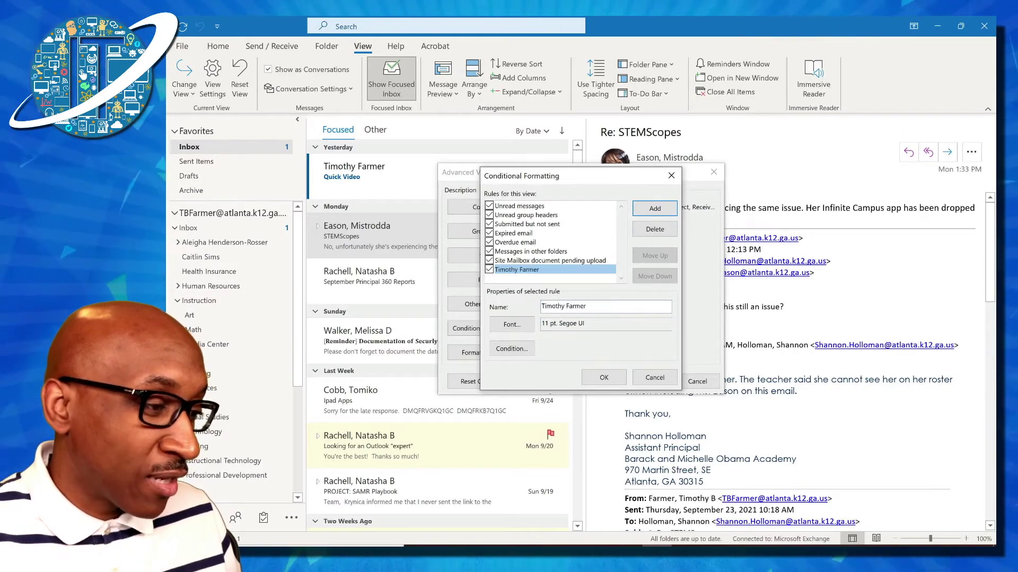
- Set the rule's font to Arial Narrow, bold, Big (14 pt) size, in red
click(512, 324)
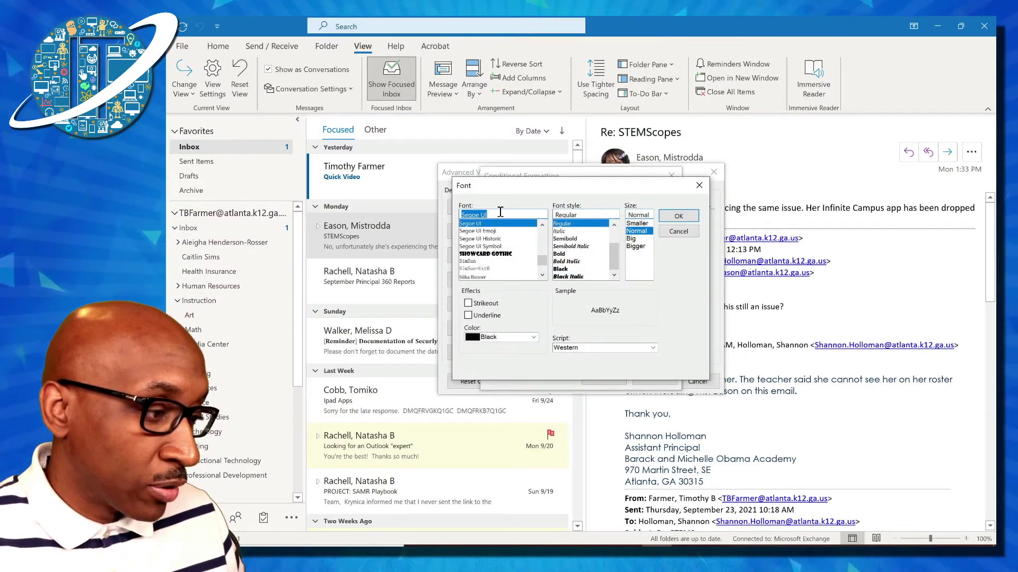
text(Arial)
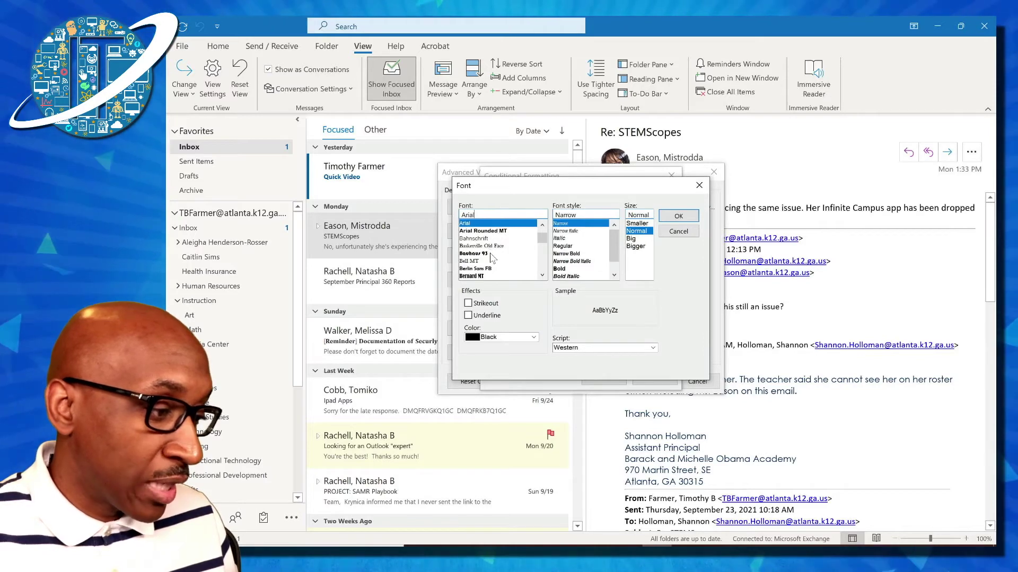
click(490, 224)
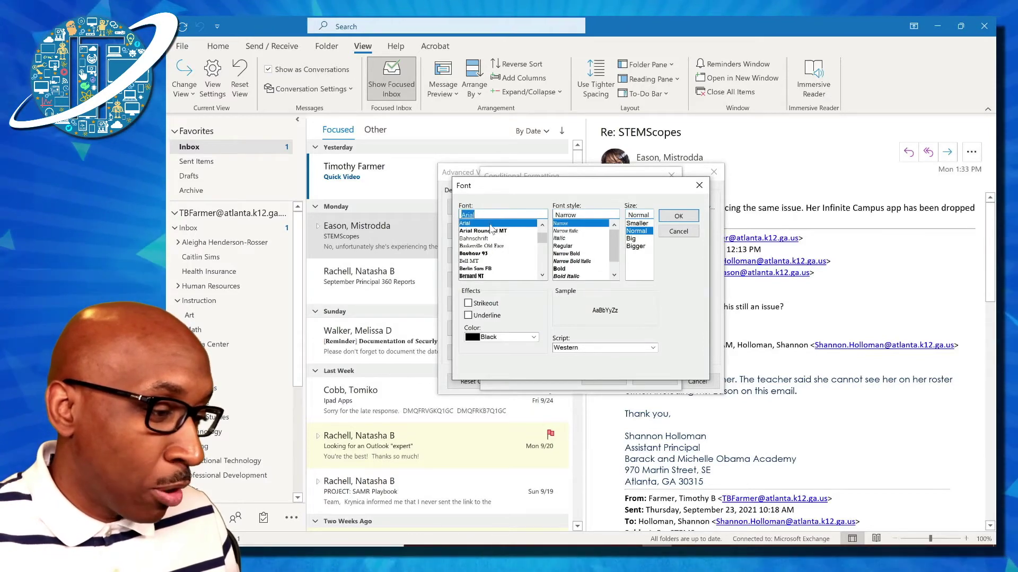
click(561, 269)
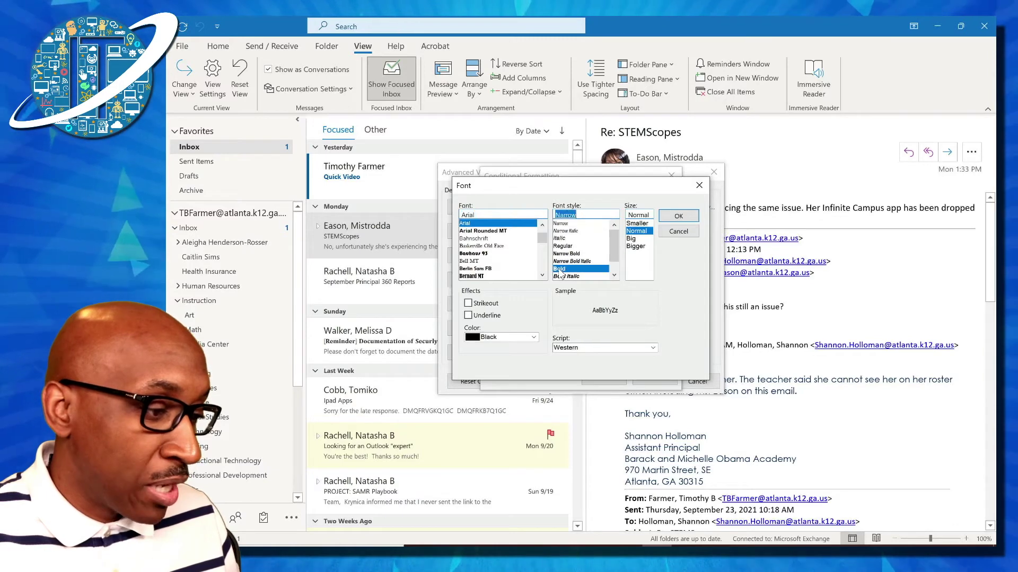
click(633, 239)
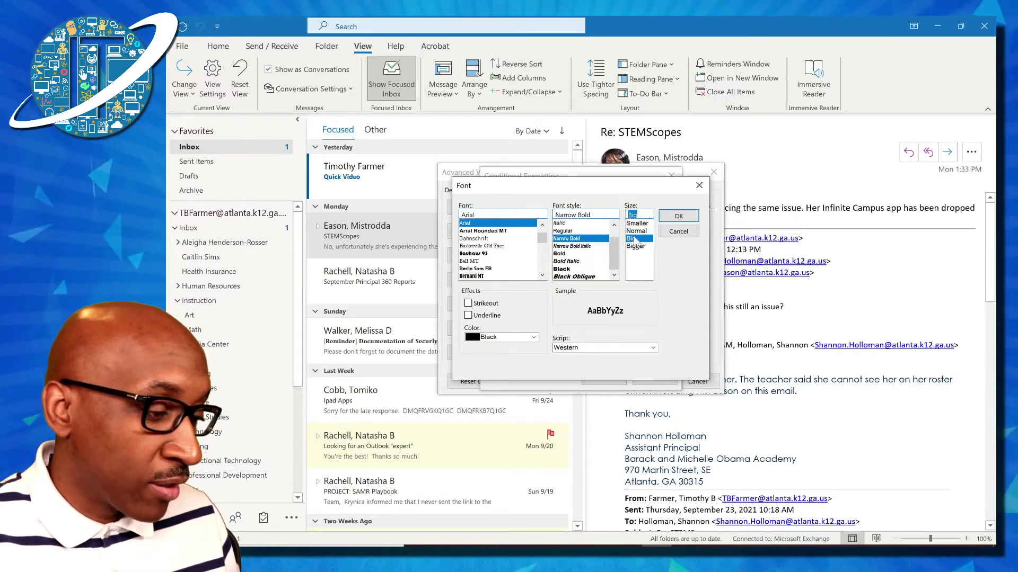
click(533, 338)
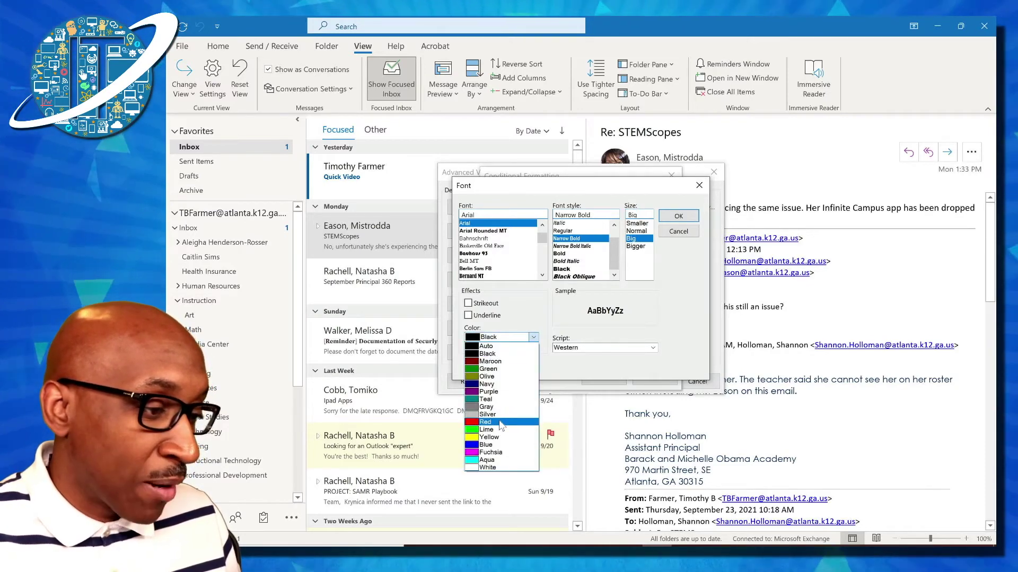
click(501, 422)
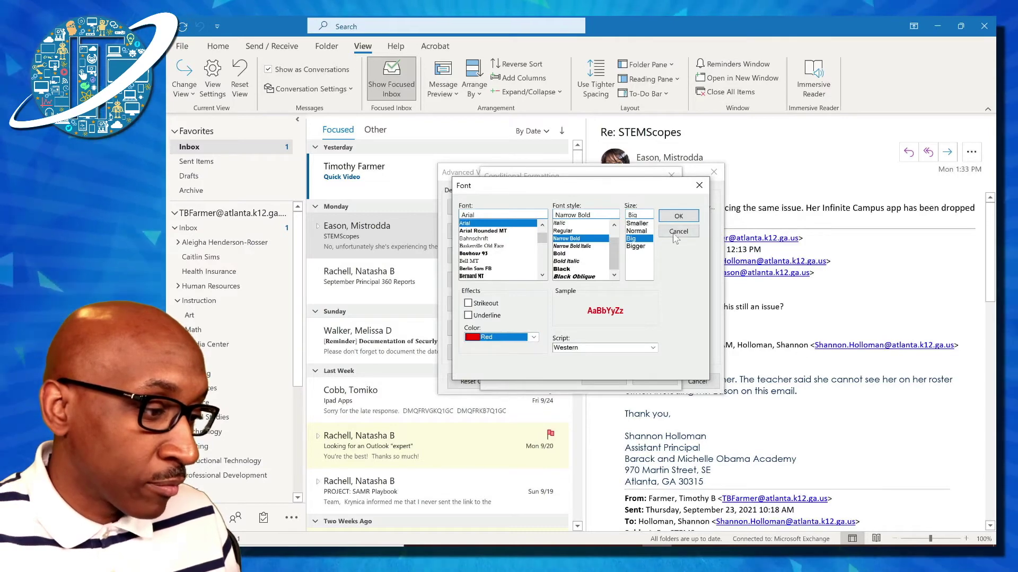
click(679, 217)
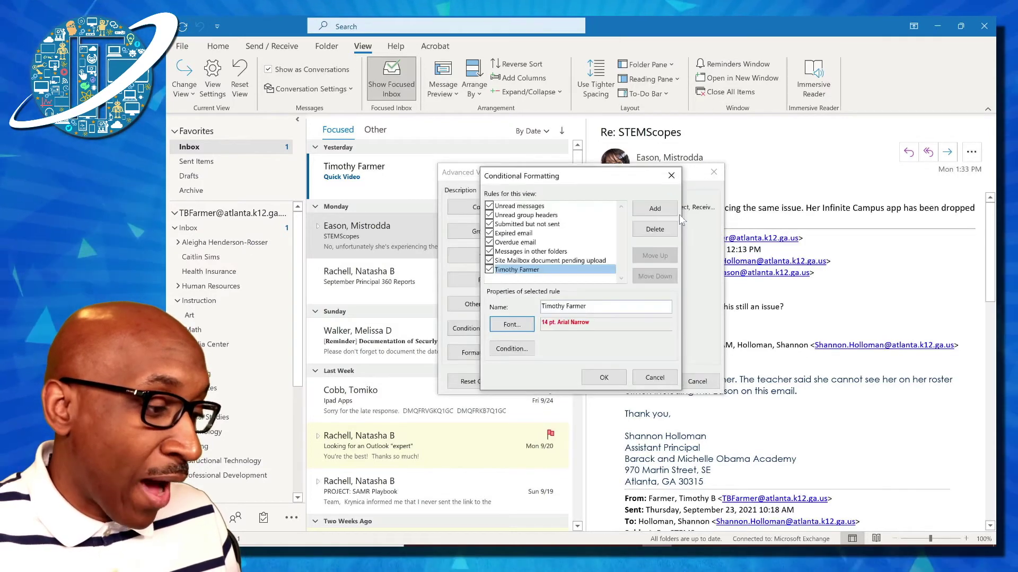
- Set the rule's condition to messages From the sender's e-mail address
click(512, 349)
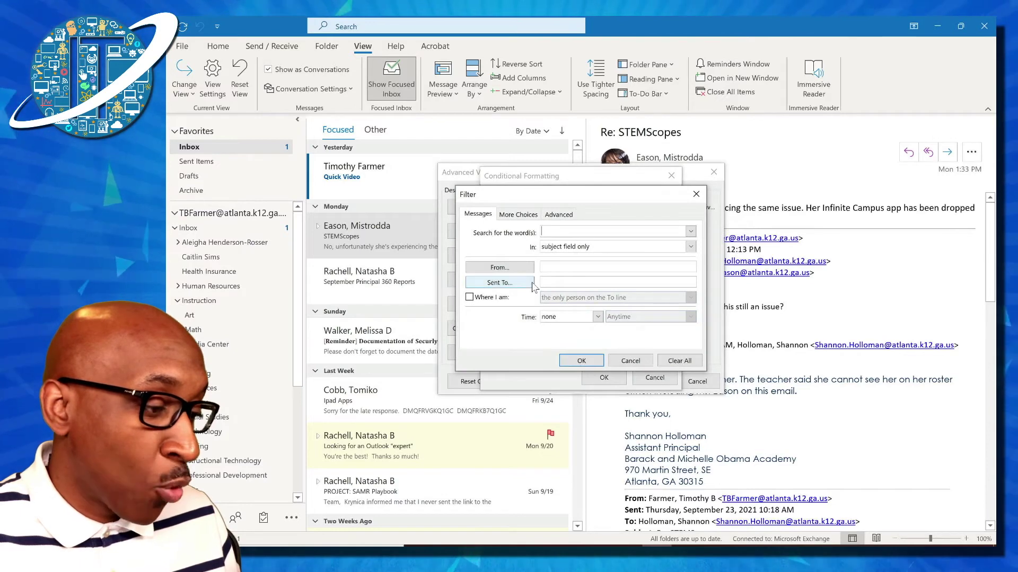
click(556, 269)
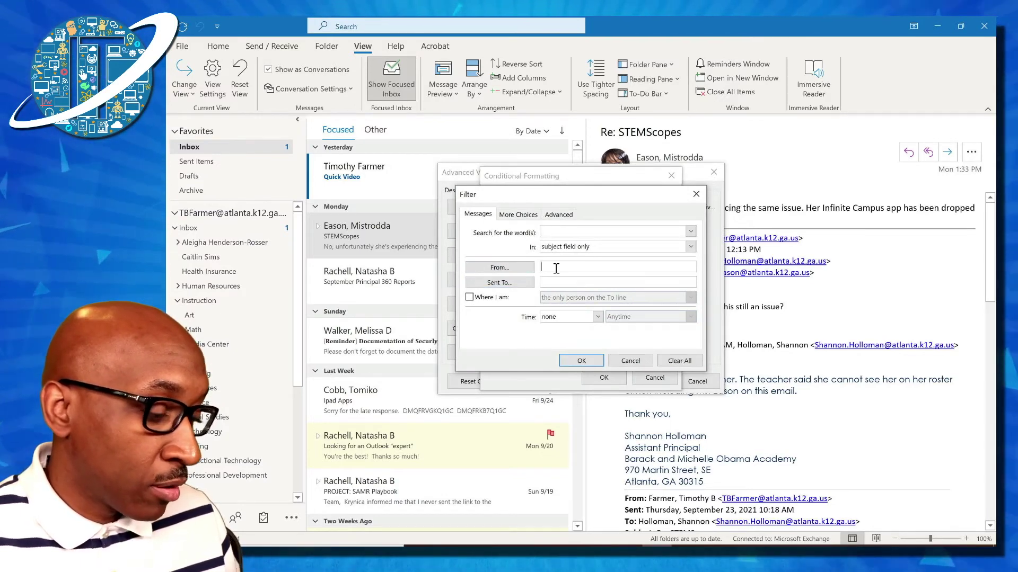
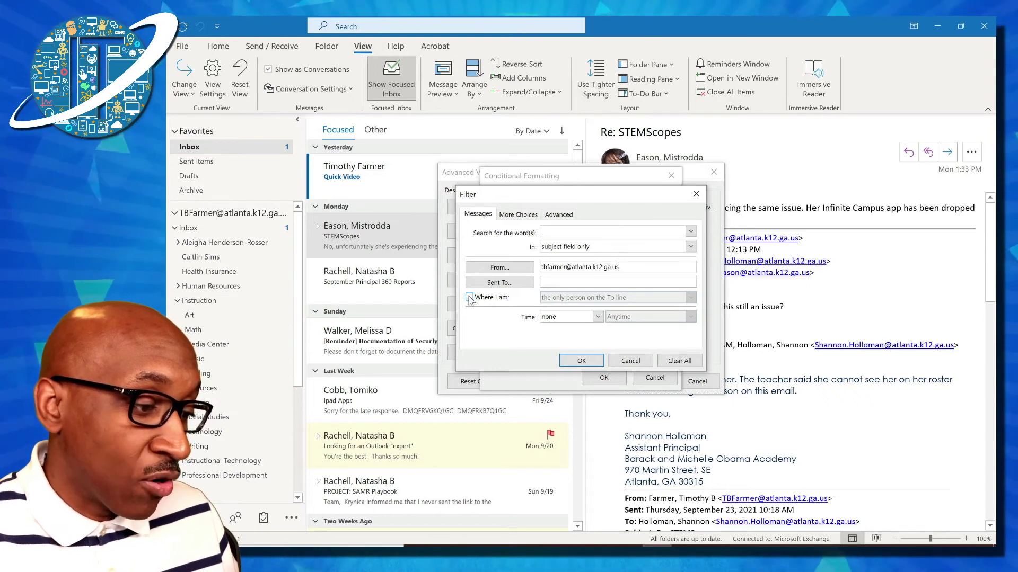
- Leave the 'Where I am' recipient option unchecked and confirm the sender condition
click(470, 297)
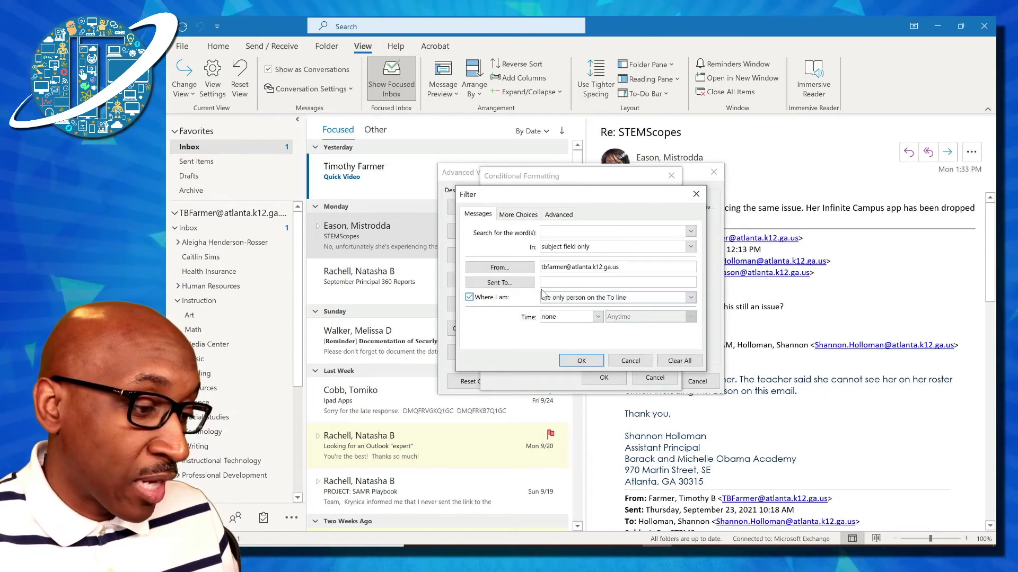
click(691, 297)
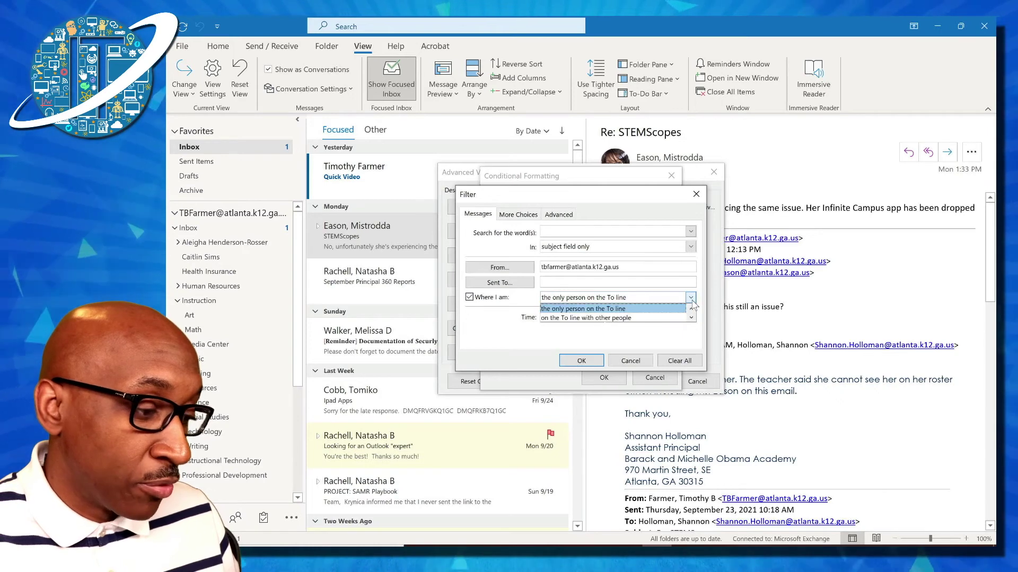
click(691, 318)
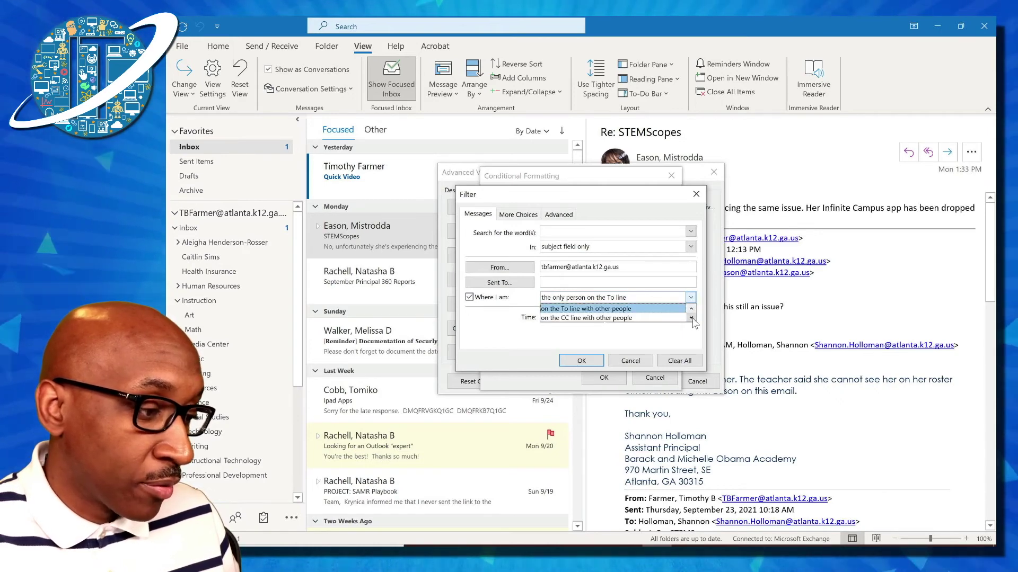
click(507, 327)
click(470, 298)
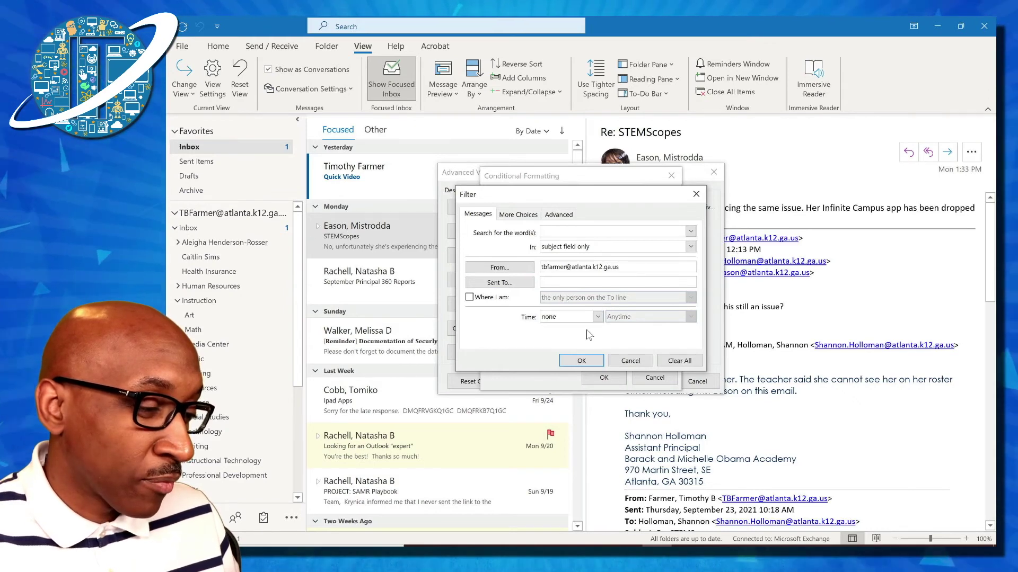
click(579, 362)
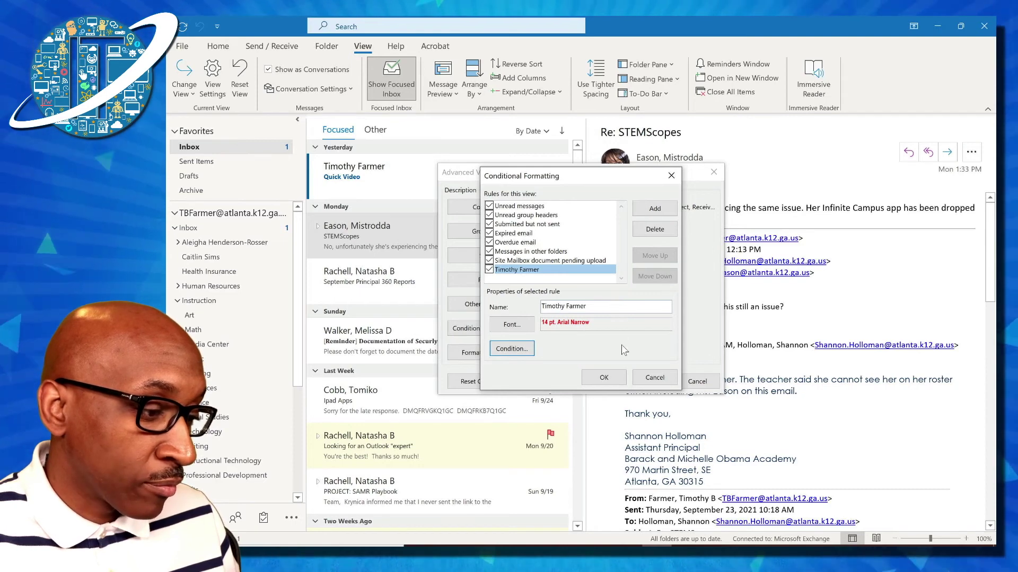
- Confirm the formatting rule and view settings, then open the sender's Quick Video email
click(605, 378)
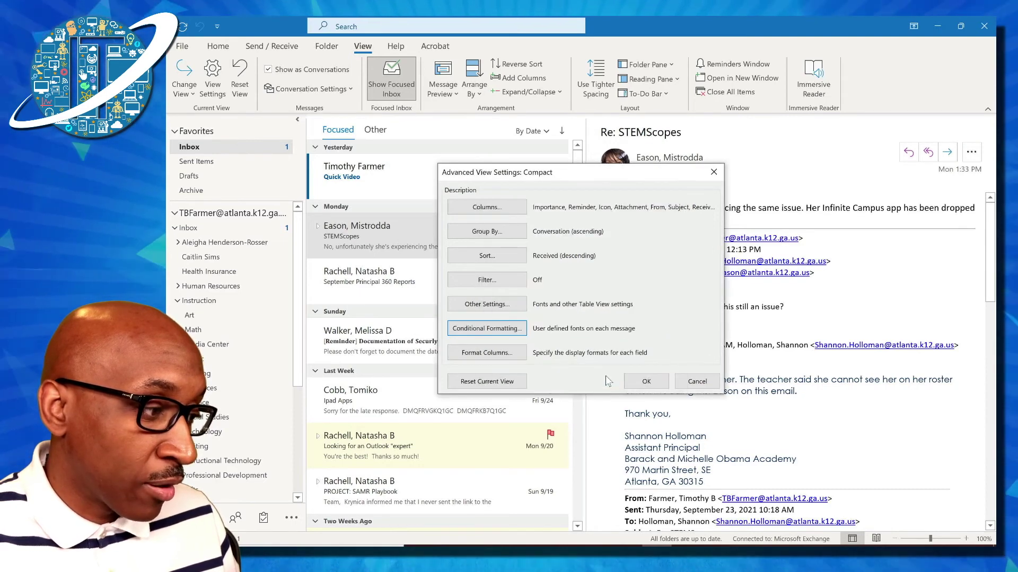
click(647, 379)
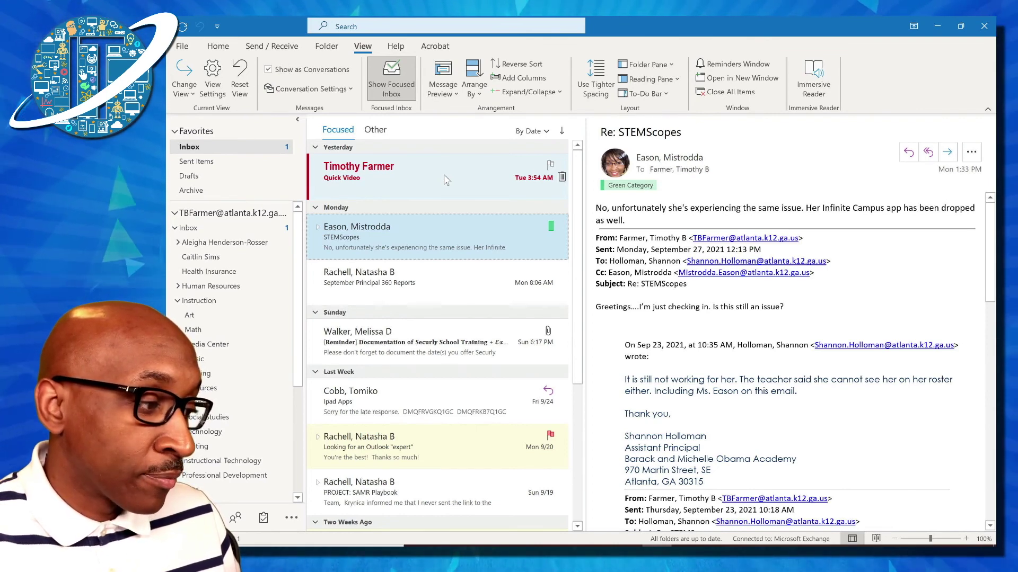
click(445, 179)
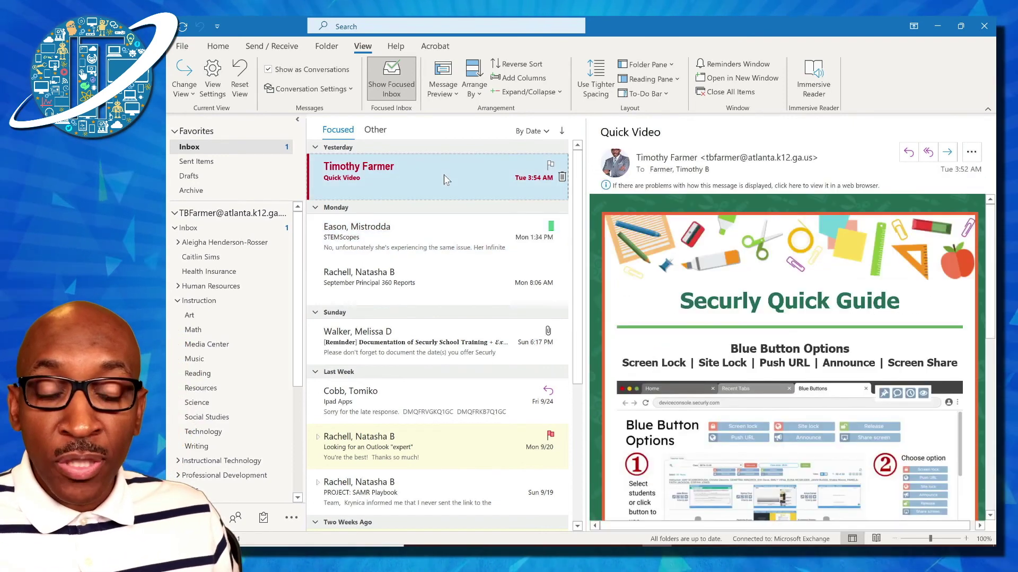